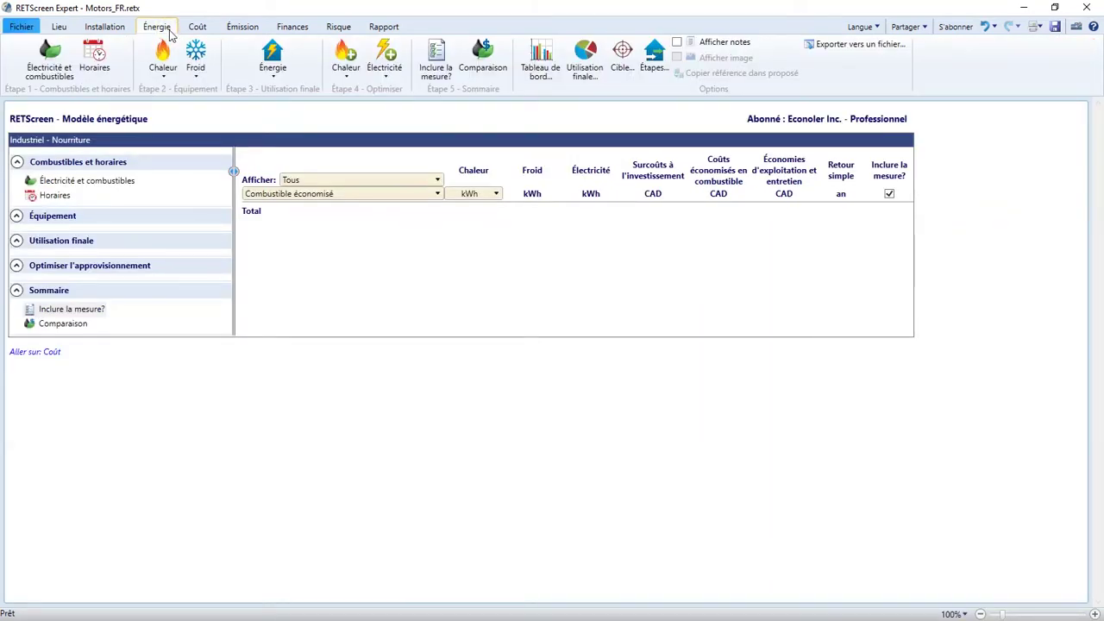
Add a Moteurs energy end-use measure and select Méthode 2 for it.
left_click(274, 69)
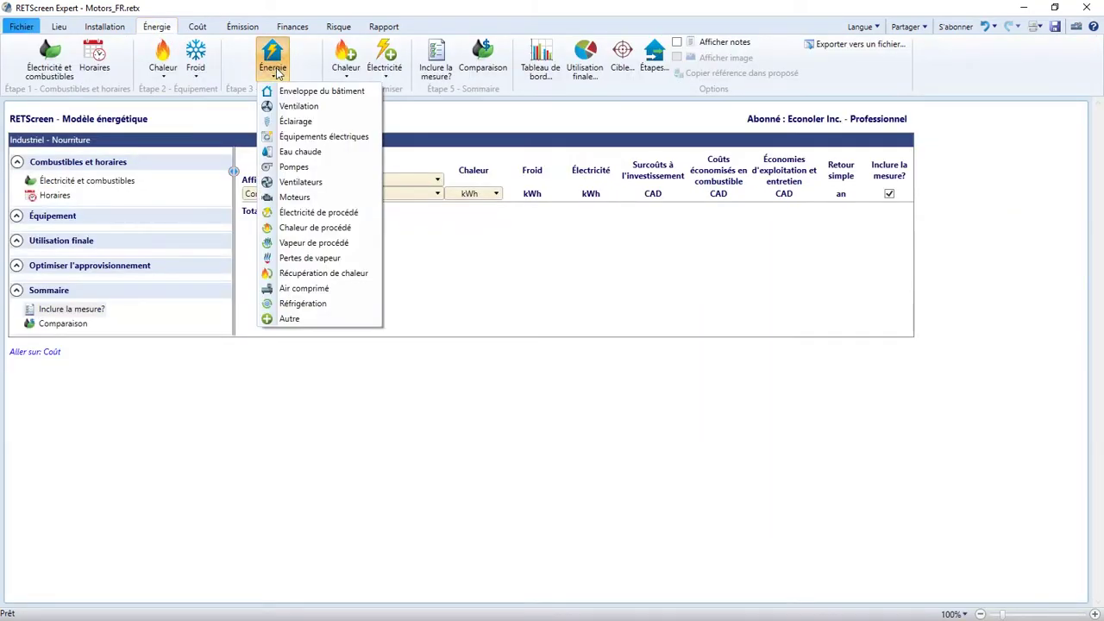
left_click(292, 197)
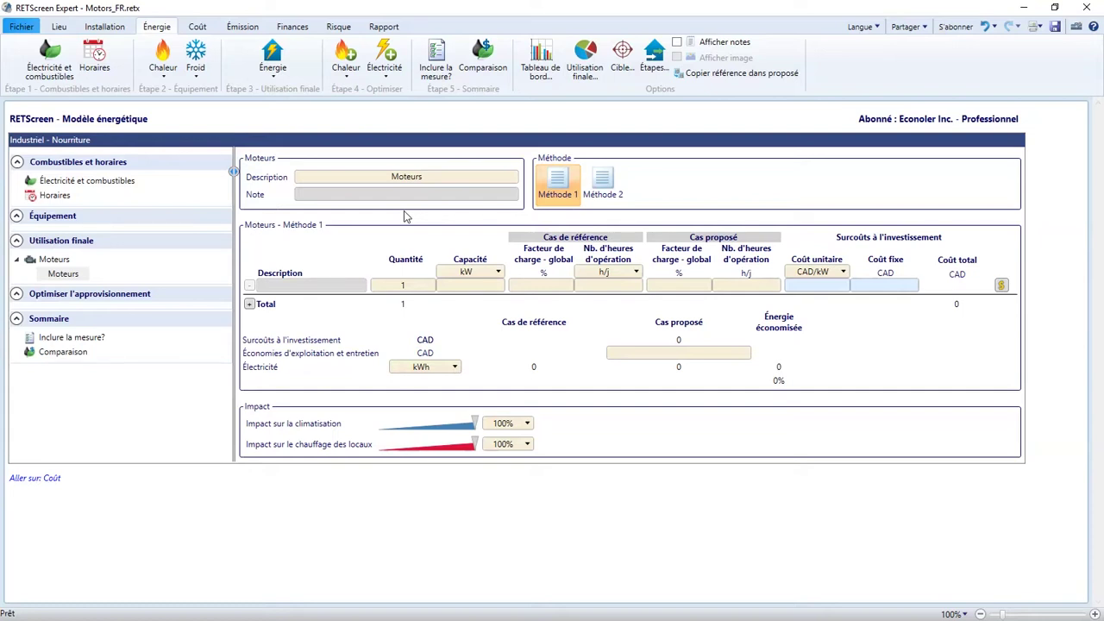
left_click(609, 187)
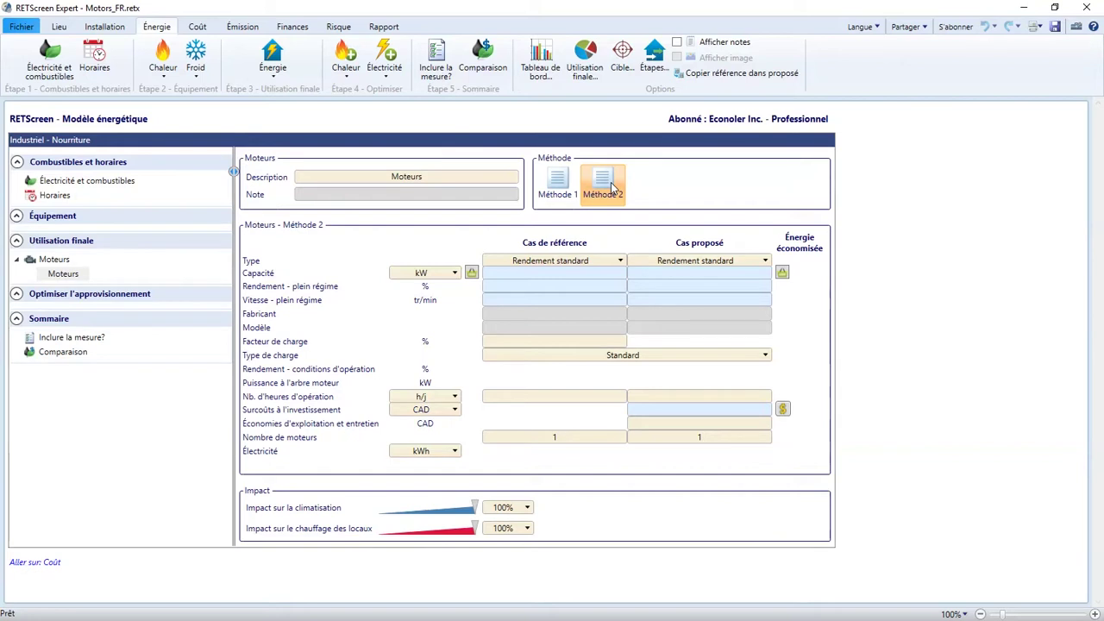
Change the motor capacity unit to hp and set the reference case capacity to 50.
left_click(452, 274)
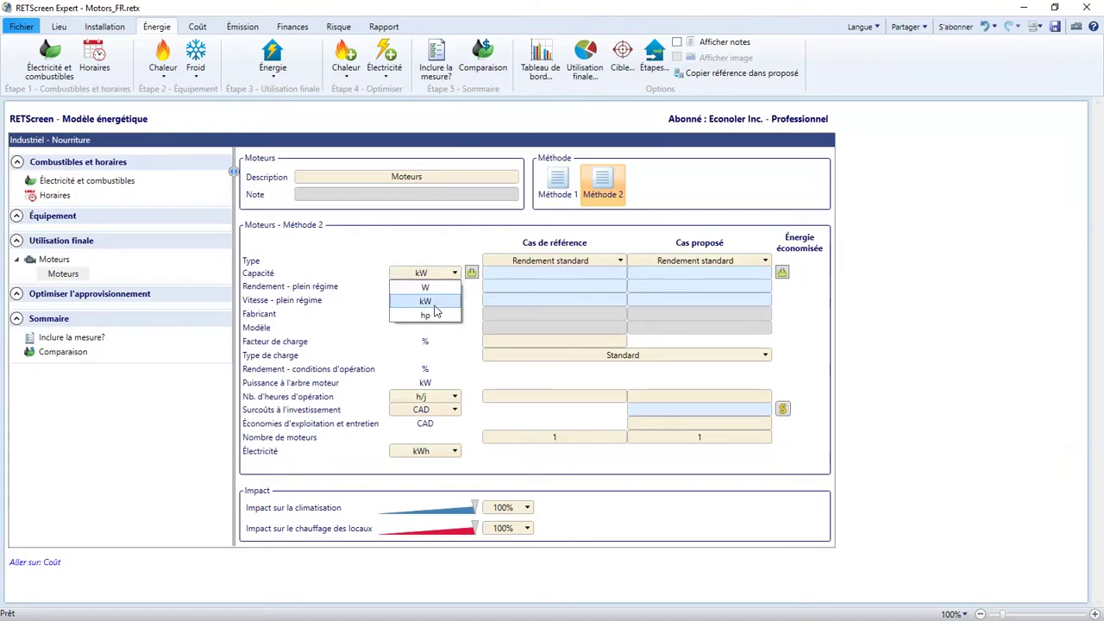
left_click(427, 316)
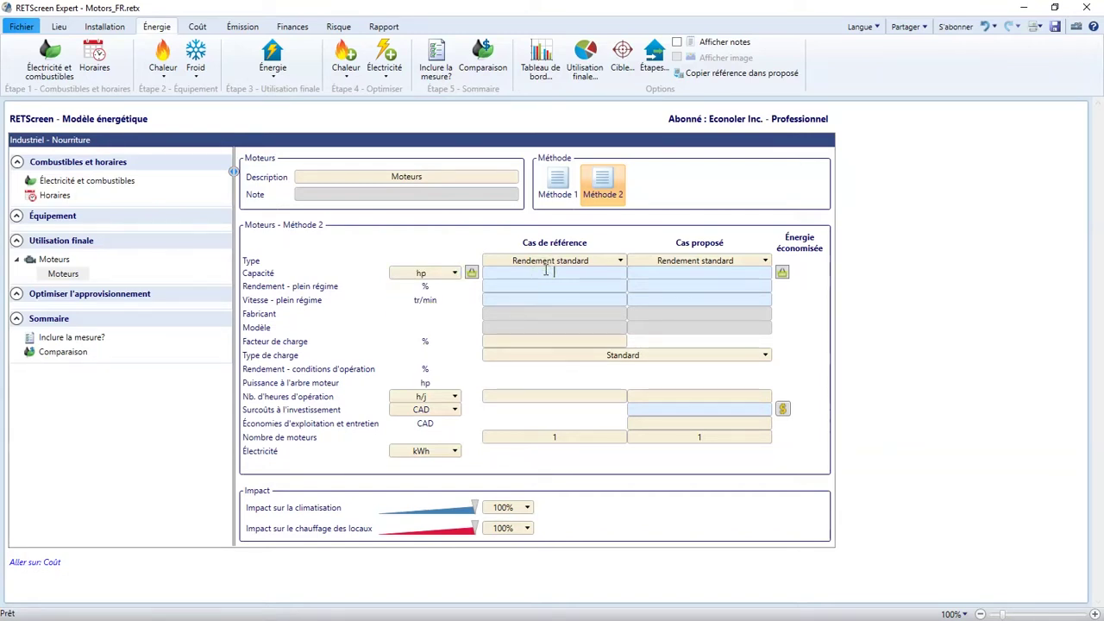
left_click(545, 271)
type("50")
key("Tab")
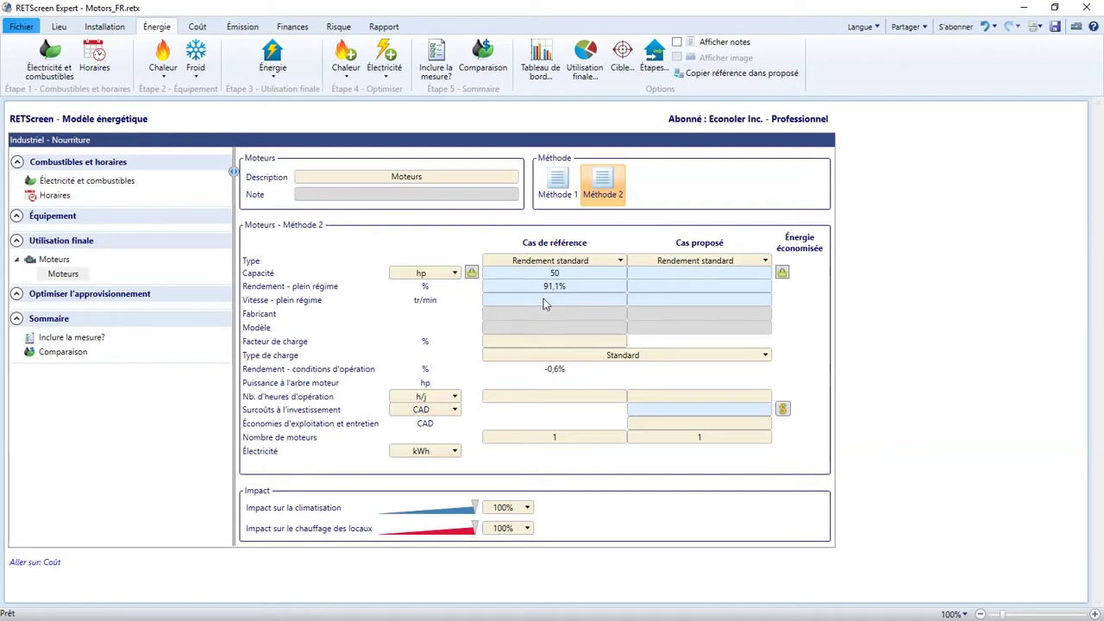
Set the reference case full-load speed to 1760 tr/min and the load factor to 75%.
left_click(545, 299)
type("1760")
left_click(480, 316)
left_click(540, 341)
type("75")
left_click(531, 369)
Set the motor's load type to Centrifuge and the reference case operating hours to 16 h/j.
left_click(609, 357)
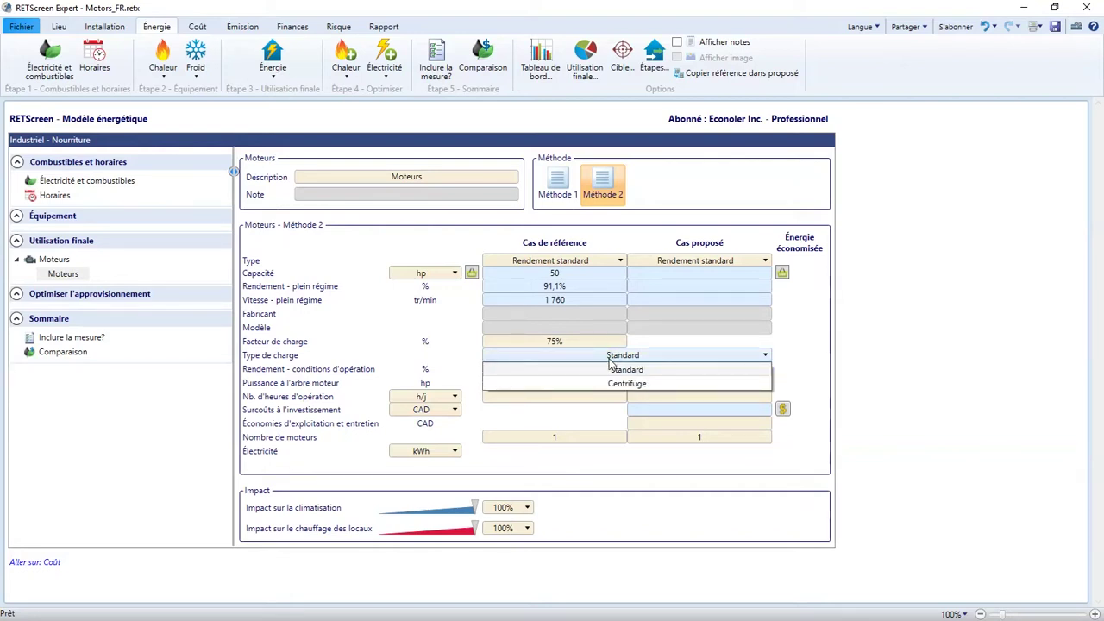
left_click(612, 368)
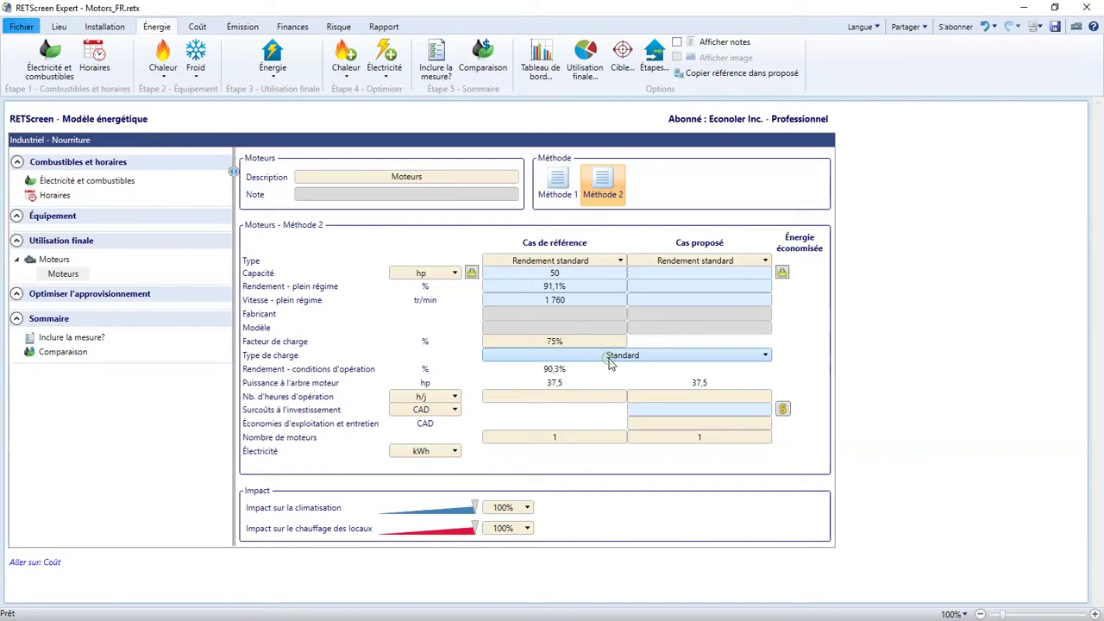
left_click(765, 356)
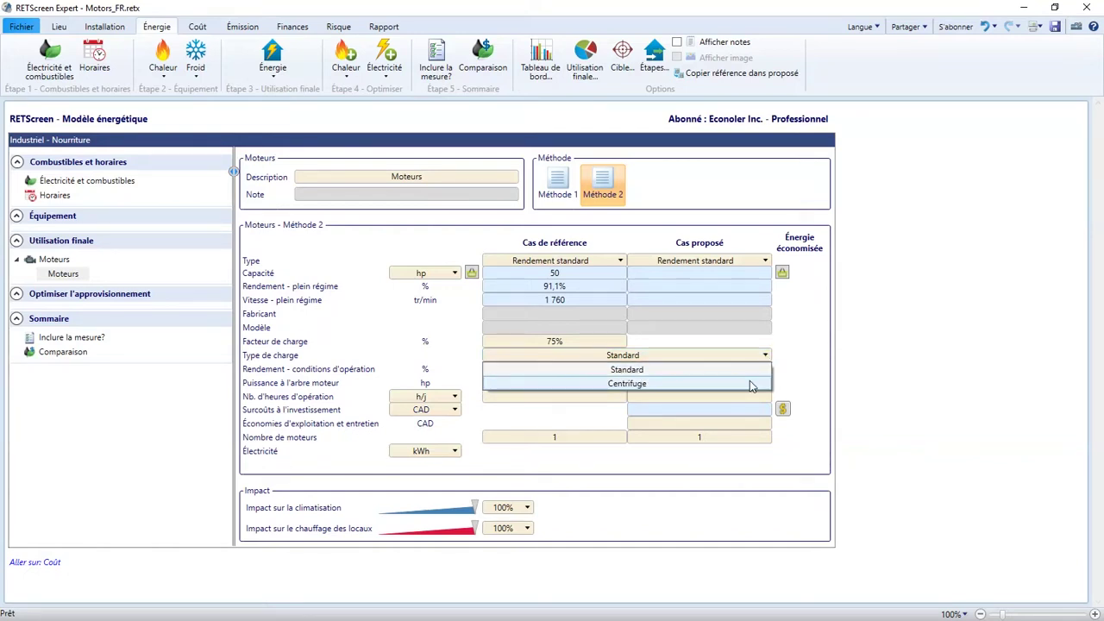
left_click(750, 382)
left_click(557, 394)
type("16")
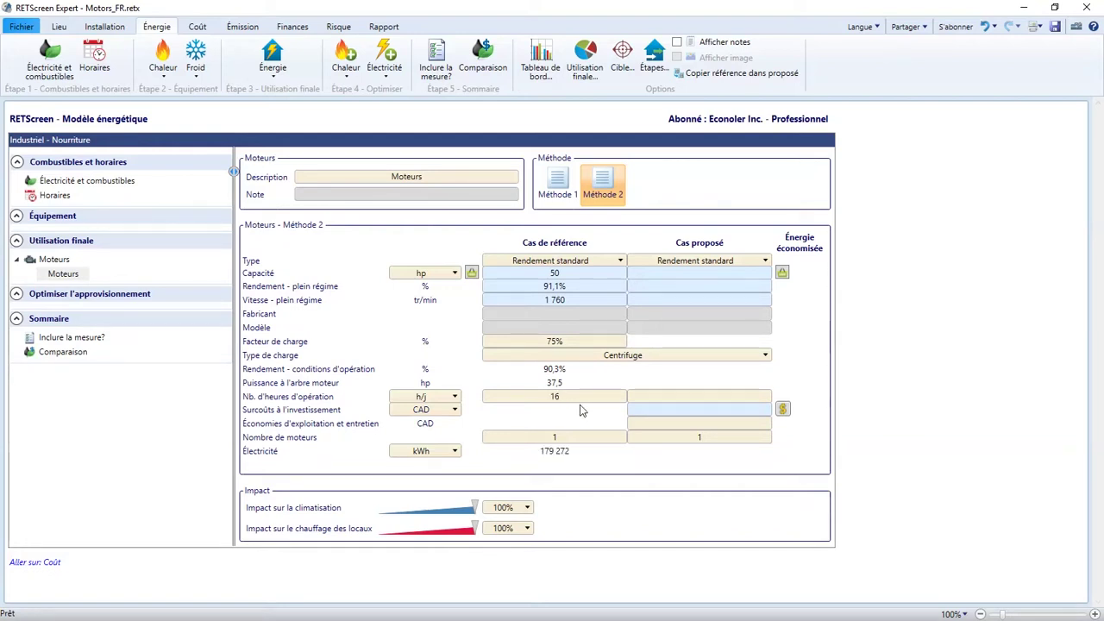
Copy the reference case values to the proposed case and set the proposed motor type to Très haut rendement.
left_click(729, 73)
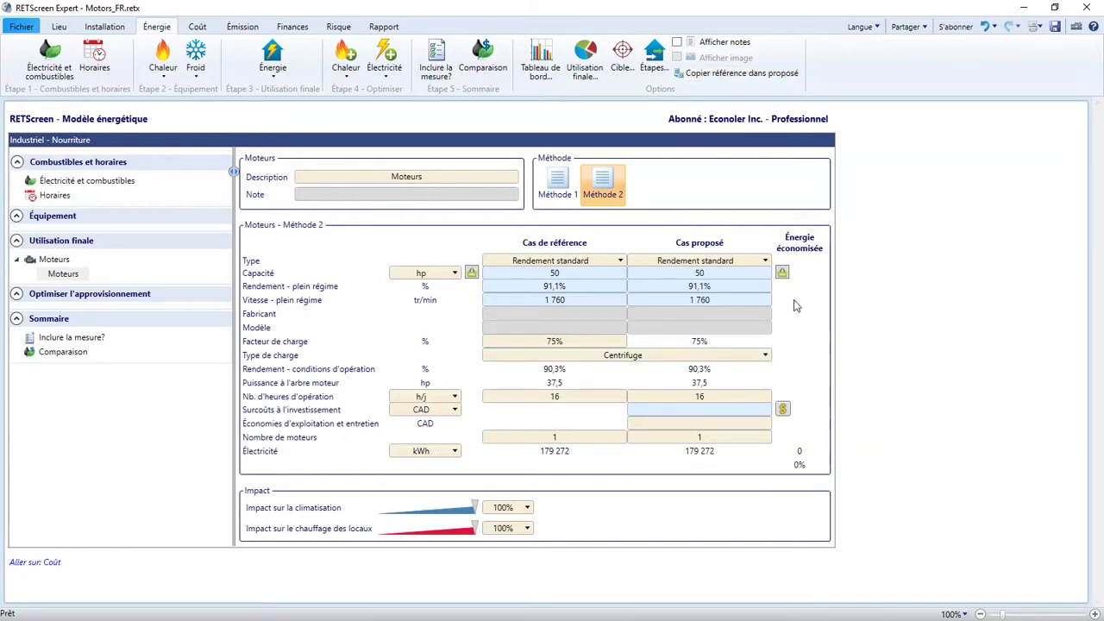
left_click(765, 261)
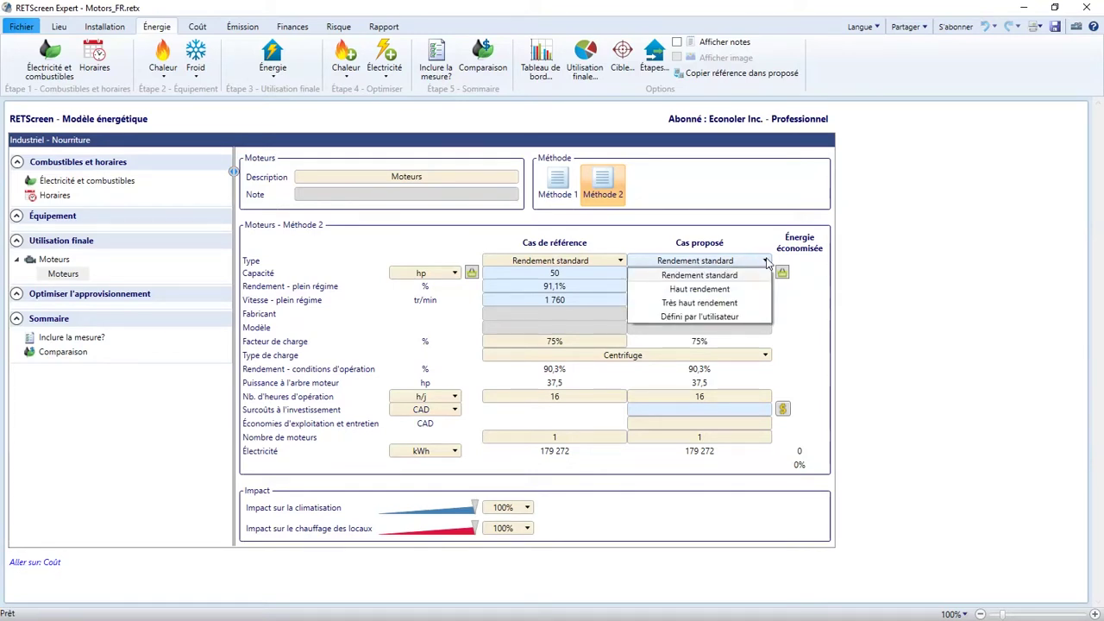
left_click(742, 303)
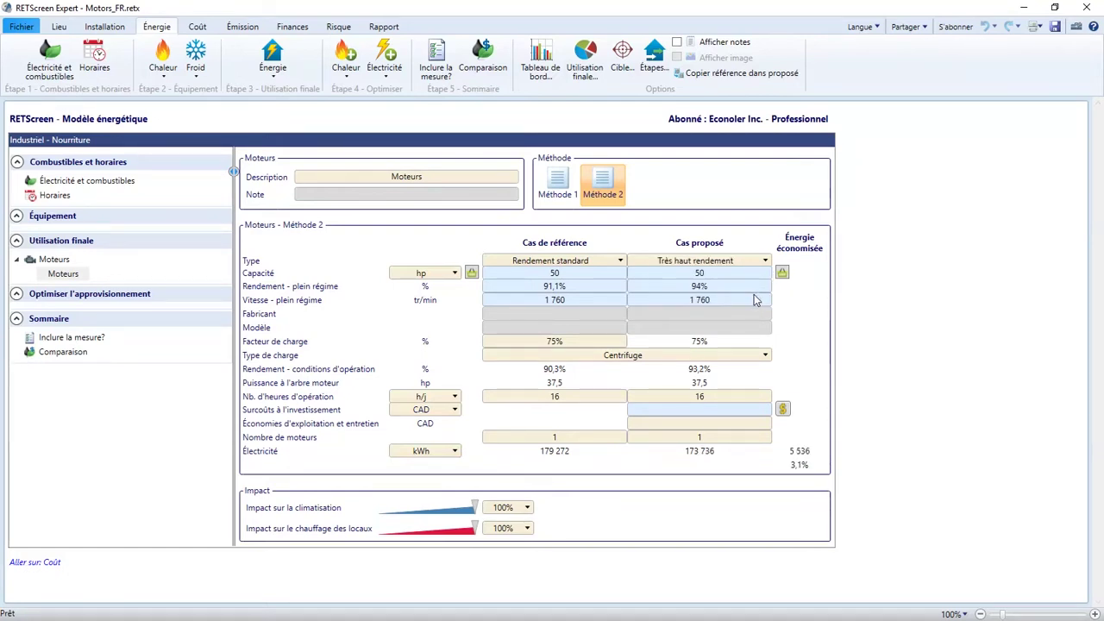
Set the proposed case full-load speed to 1775 tr/min.
left_click(754, 297)
type("1775")
key("Return")
Try the Standard load type to compare the energy savings, and return the load type to Centrifuge.
left_click(765, 356)
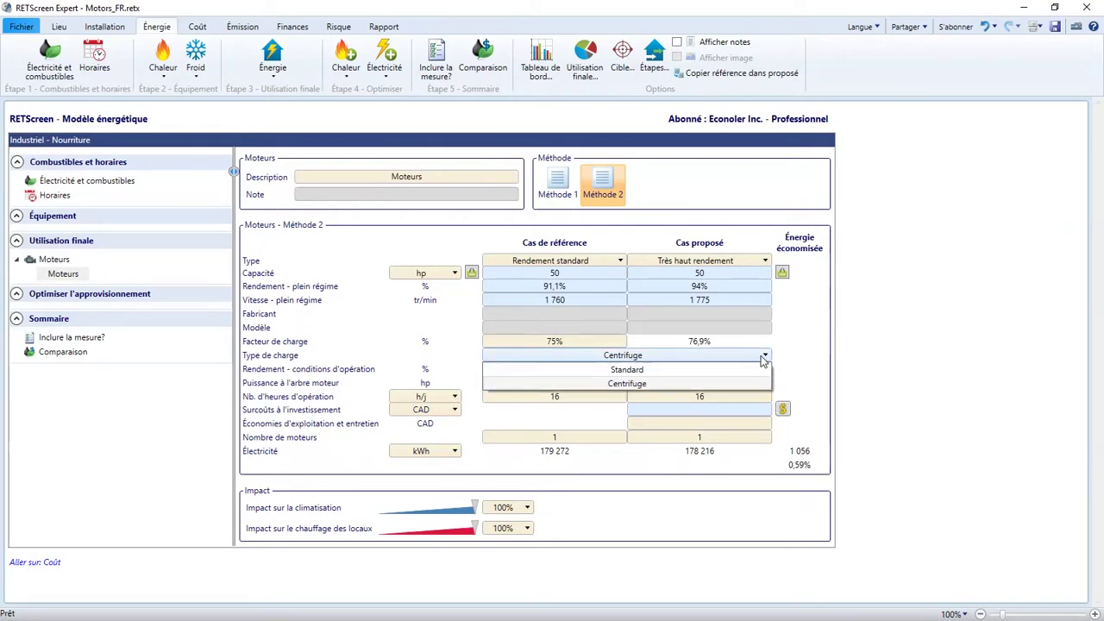
left_click(759, 370)
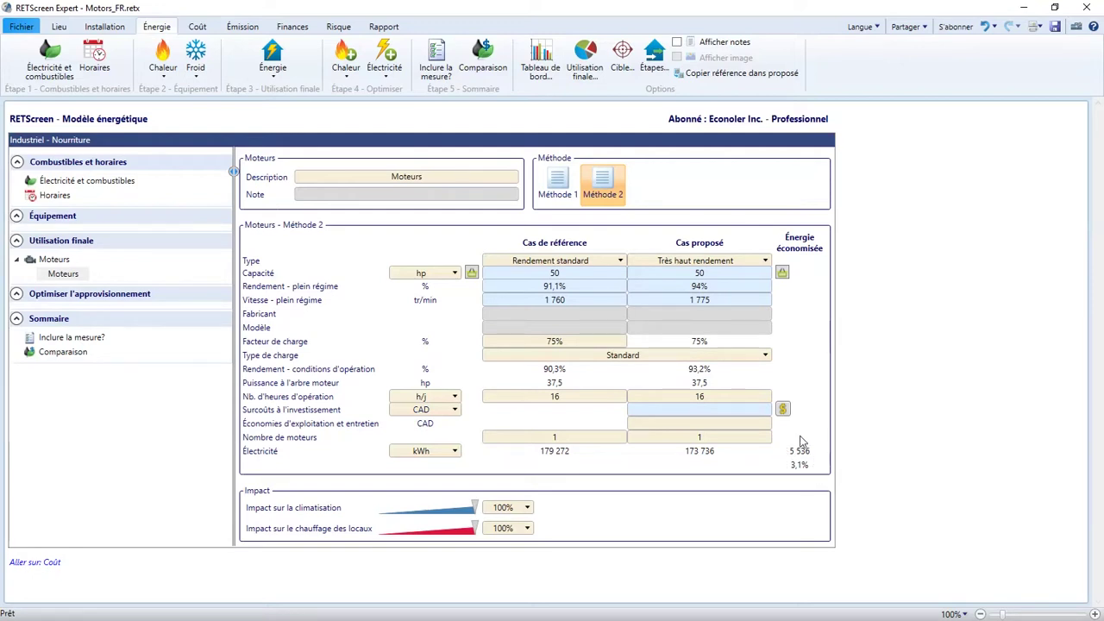
left_click(765, 356)
left_click(757, 388)
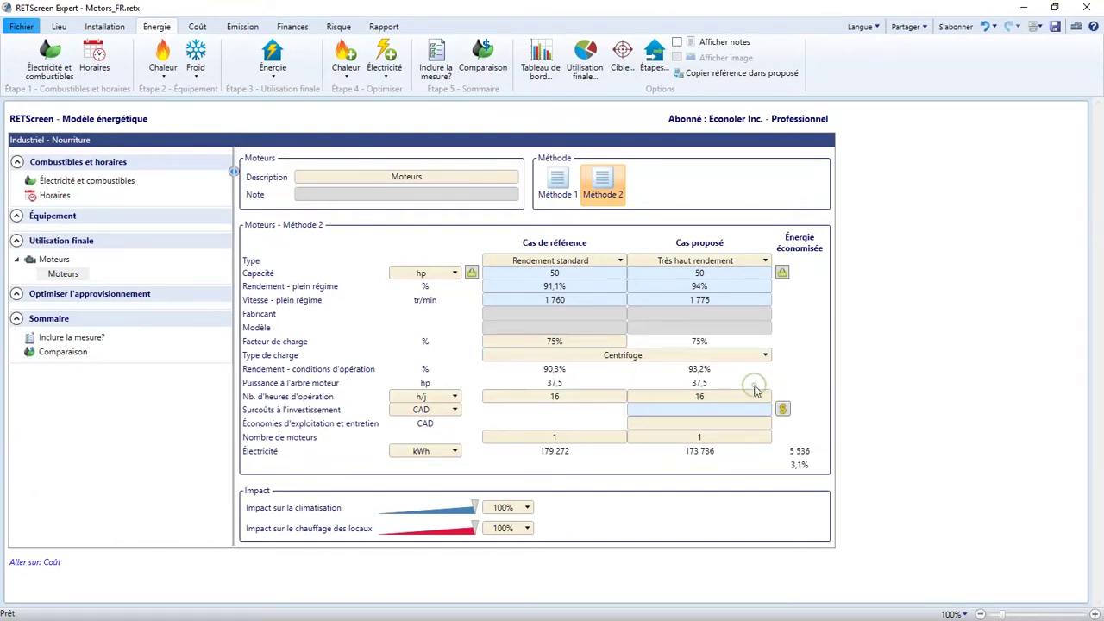